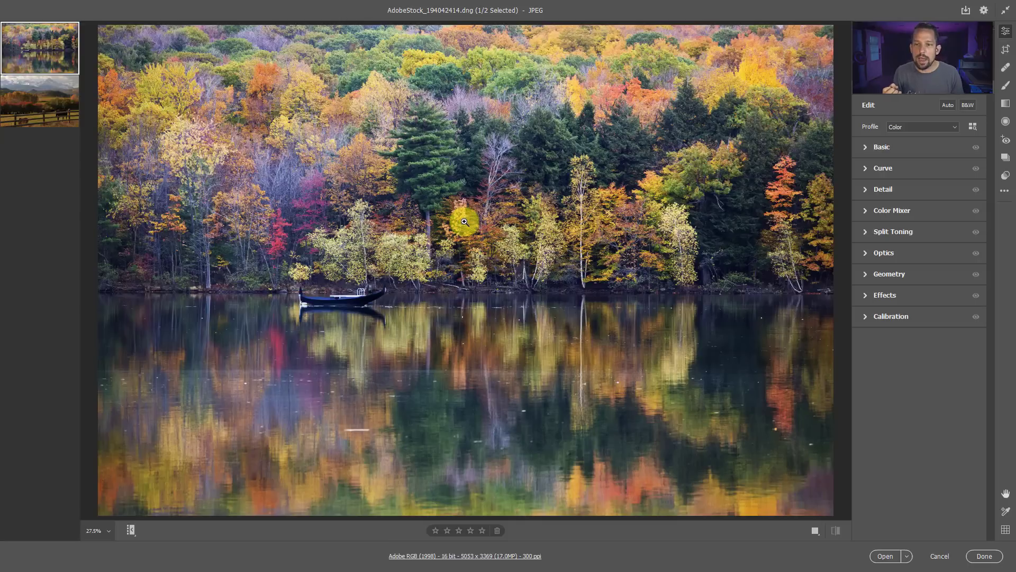
# Warm the lake photo's white balance by setting Temperature to +6.
pyautogui.click(869, 146)
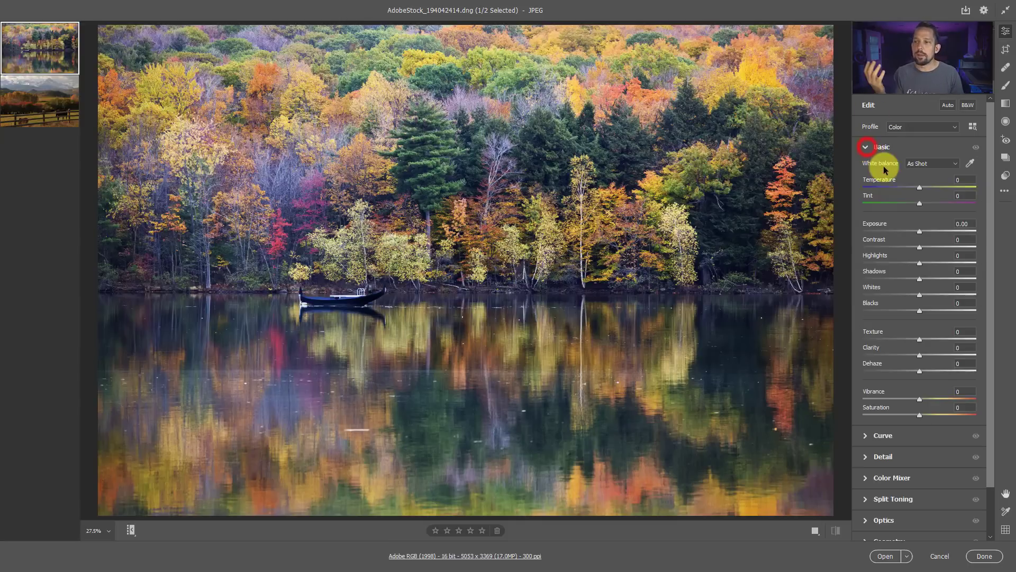
pyautogui.moveTo(917, 186); pyautogui.dragTo(932, 189)
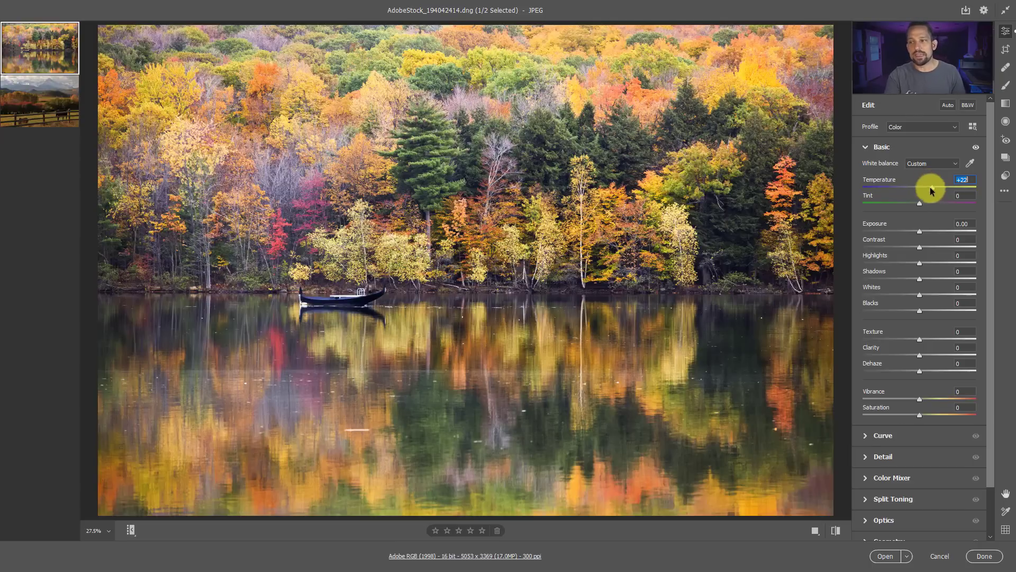
pyautogui.write('0')
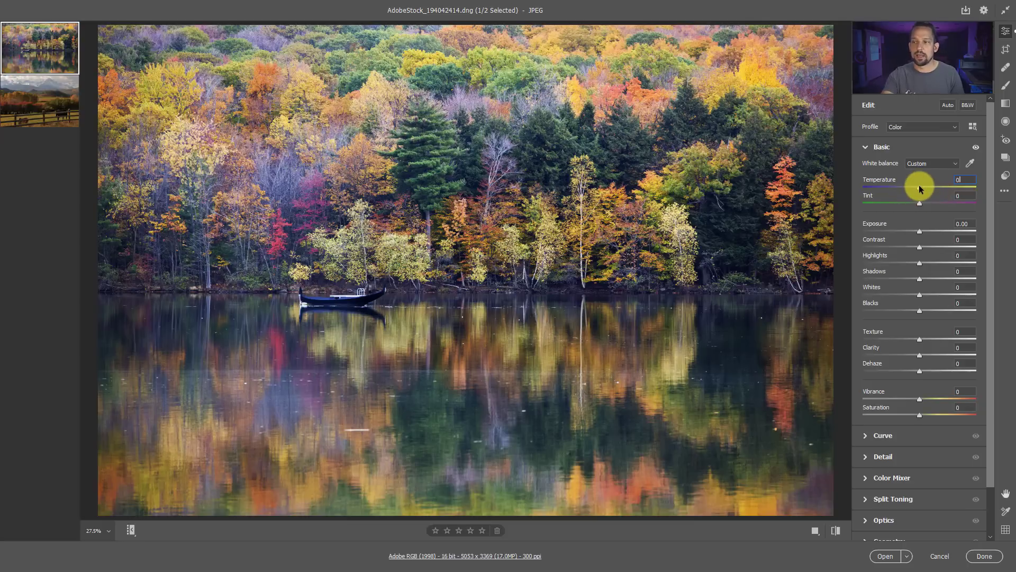
pyautogui.moveTo(920, 186); pyautogui.dragTo(922, 188)
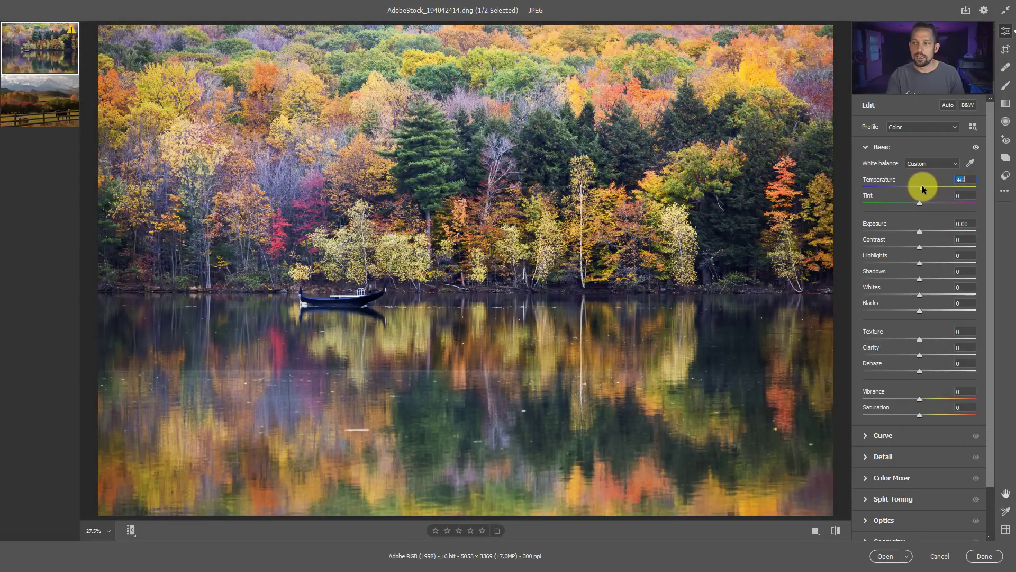
pyautogui.click(868, 148)
# Try raising the Calibration saturation of the red, green and blue primaries to +100 each.
pyautogui.click(864, 210)
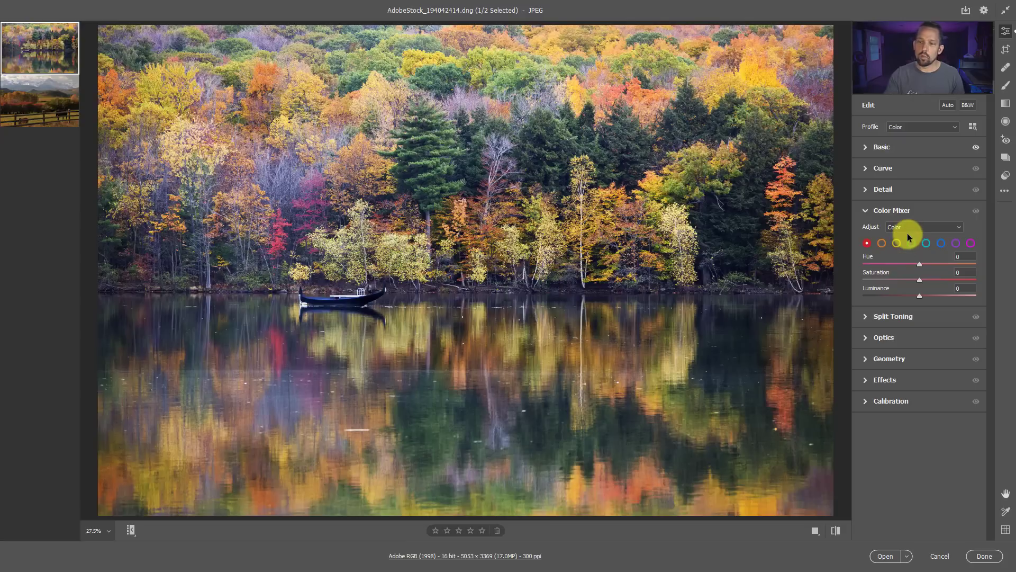
pyautogui.click(866, 208)
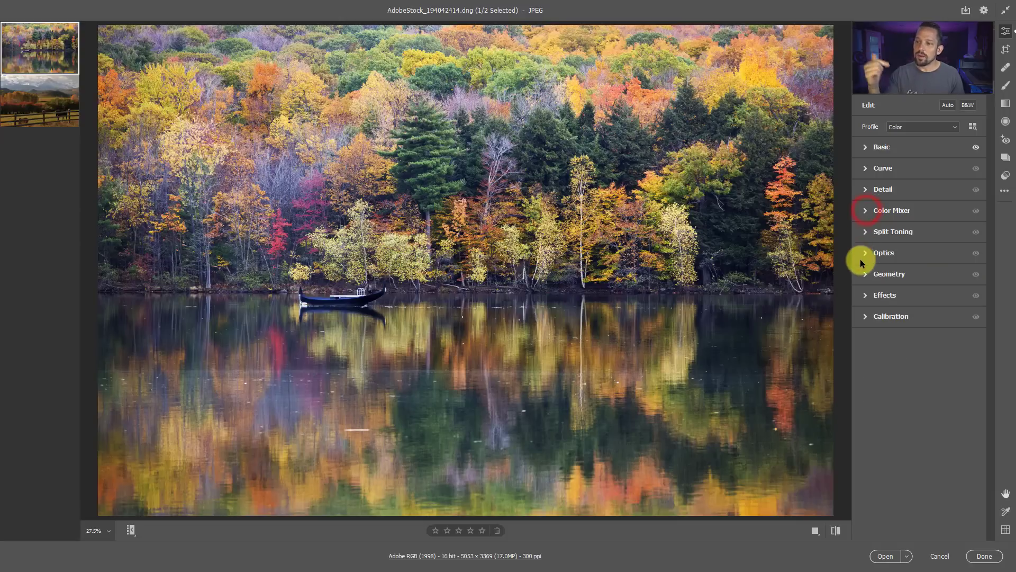
pyautogui.click(863, 317)
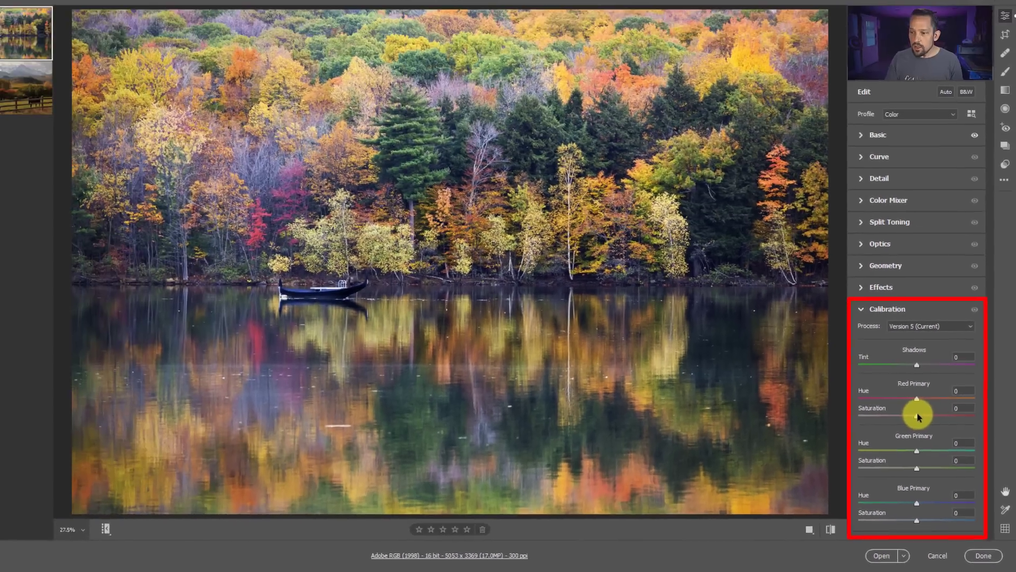
pyautogui.click(845, 301)
pyautogui.moveTo(921, 420); pyautogui.dragTo(997, 419)
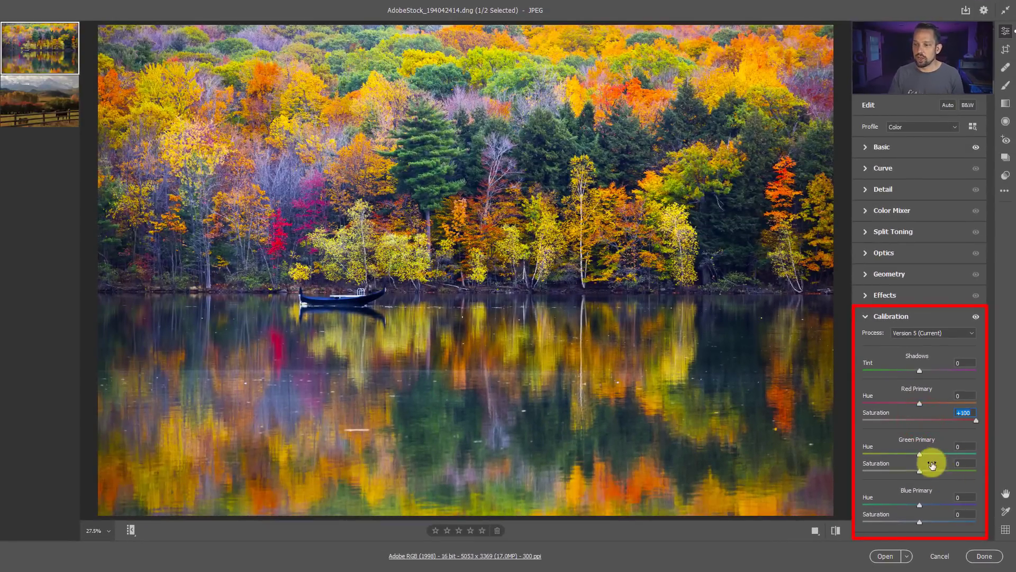
pyautogui.moveTo(919, 470); pyautogui.dragTo(979, 470)
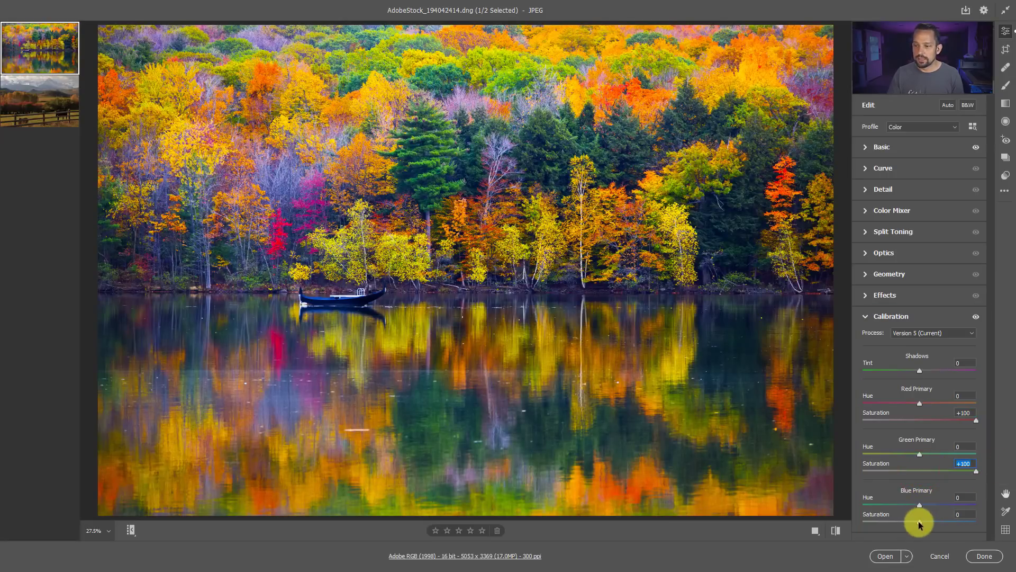
pyautogui.moveTo(919, 523); pyautogui.dragTo(977, 522)
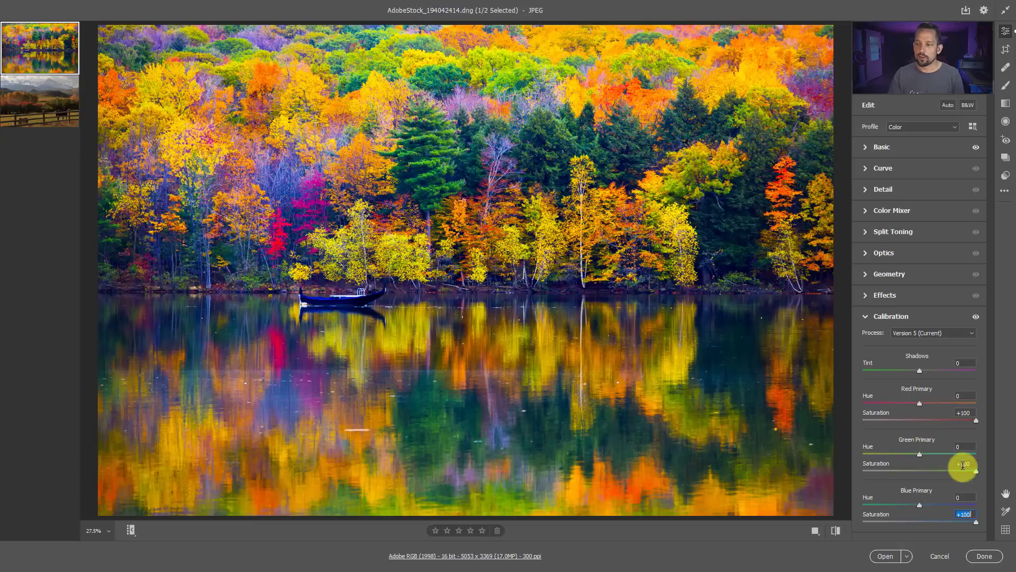
# Set the Calibration saturation to +18 for the green primary, -5 for the blue primary and +41 for the red primary.
pyautogui.moveTo(974, 472); pyautogui.dragTo(929, 472)
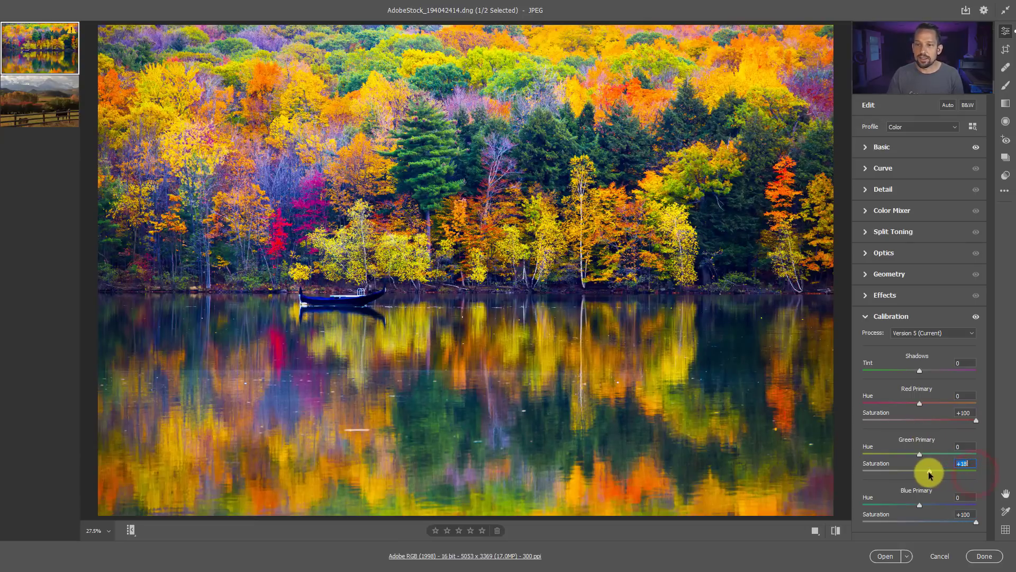
pyautogui.moveTo(976, 522); pyautogui.dragTo(917, 518)
pyautogui.moveTo(976, 420)
pyautogui.mouseDown()
pyautogui.moveTo(937, 422)
pyautogui.moveTo(966, 430)
pyautogui.moveTo(922, 429)
pyautogui.moveTo(959, 435)
pyautogui.moveTo(920, 433)
pyautogui.moveTo(951, 439)
pyautogui.moveTo(935, 433)
pyautogui.moveTo(955, 426)
pyautogui.moveTo(932, 431)
pyautogui.moveTo(955, 424)
pyautogui.moveTo(933, 430)
pyautogui.moveTo(944, 429)
pyautogui.mouseUp()
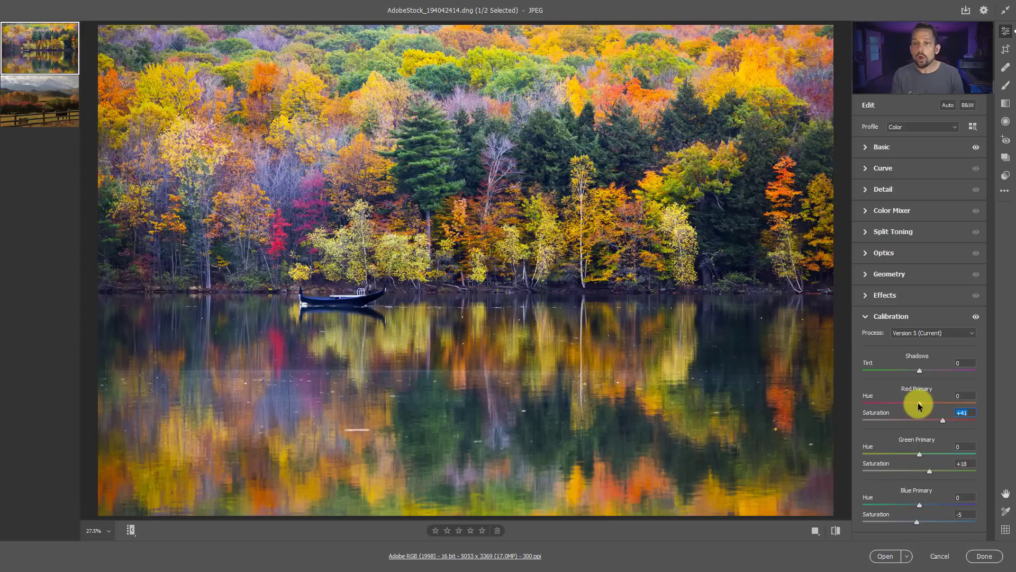
# Set the Red Primary hue to +14, and the Green Primary to hue -3 and saturation +14.
pyautogui.moveTo(919, 403); pyautogui.dragTo(858, 391)
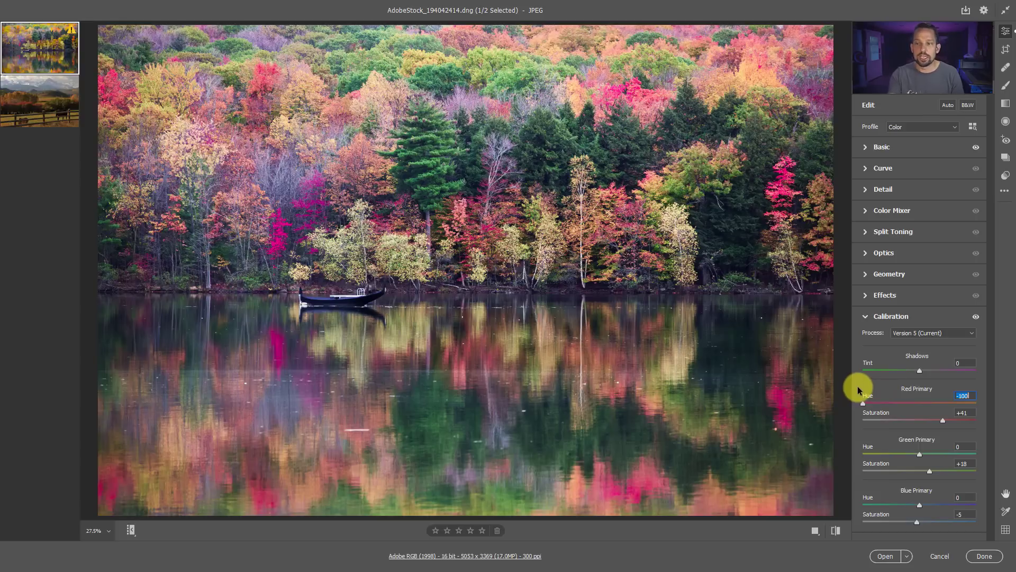
pyautogui.moveTo(858, 391); pyautogui.dragTo(929, 402)
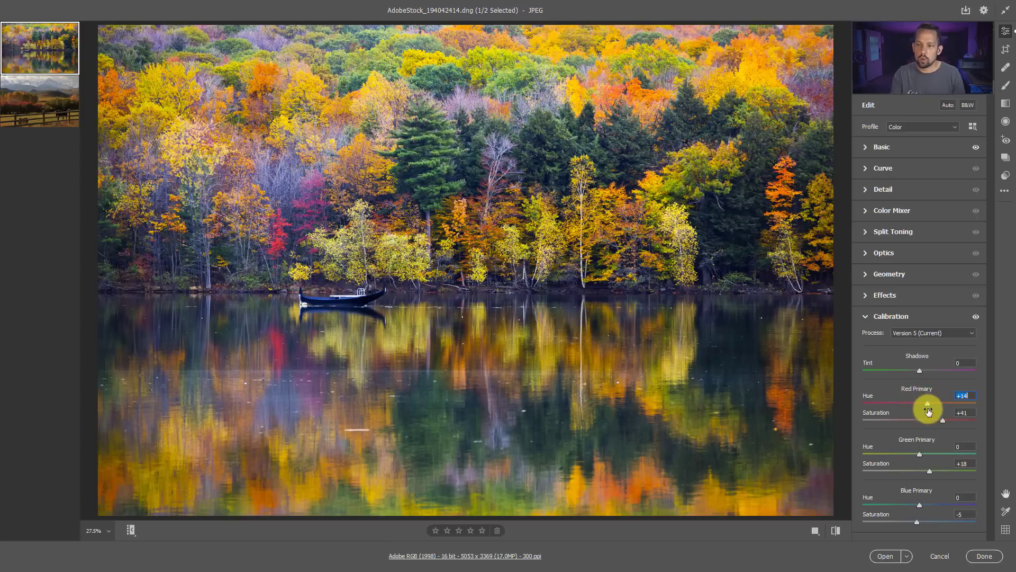
pyautogui.moveTo(930, 473); pyautogui.dragTo(907, 453)
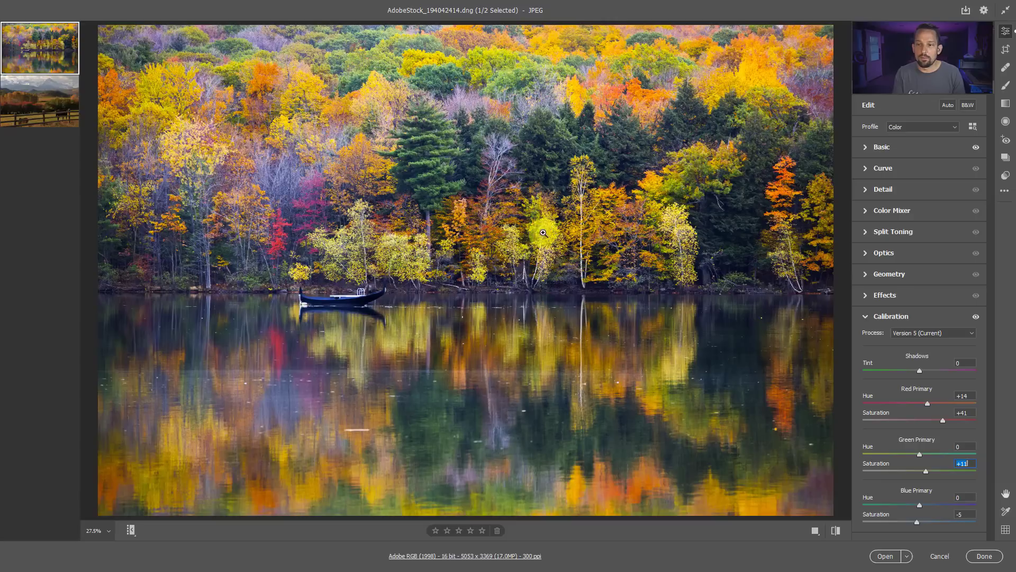
pyautogui.moveTo(925, 471)
pyautogui.mouseDown()
pyautogui.moveTo(947, 470)
pyautogui.moveTo(914, 473)
pyautogui.moveTo(928, 470)
pyautogui.moveTo(917, 469)
pyautogui.moveTo(919, 456)
pyautogui.moveTo(901, 465)
pyautogui.moveTo(937, 450)
pyautogui.moveTo(891, 454)
pyautogui.moveTo(923, 451)
pyautogui.moveTo(909, 455)
pyautogui.moveTo(926, 471)
pyautogui.mouseUp()
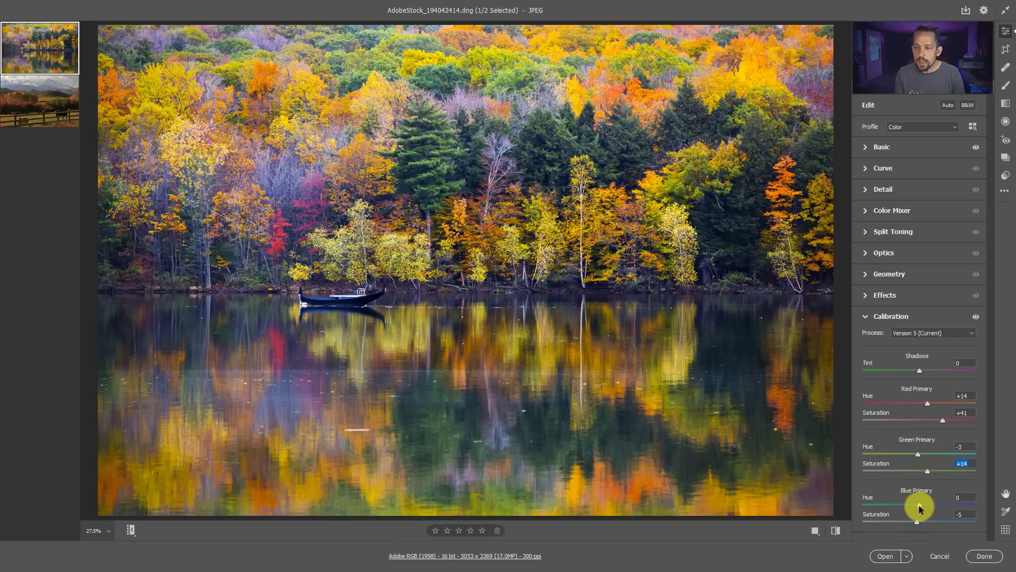
# Set the Blue Primary to hue -29 and saturation -2, and compare the lake photo with its unedited version.
pyautogui.moveTo(903, 505)
pyautogui.mouseDown()
pyautogui.moveTo(870, 502)
pyautogui.moveTo(923, 493)
pyautogui.moveTo(834, 501)
pyautogui.moveTo(909, 500)
pyautogui.moveTo(895, 503)
pyautogui.moveTo(917, 508)
pyautogui.moveTo(908, 509)
pyautogui.mouseUp()
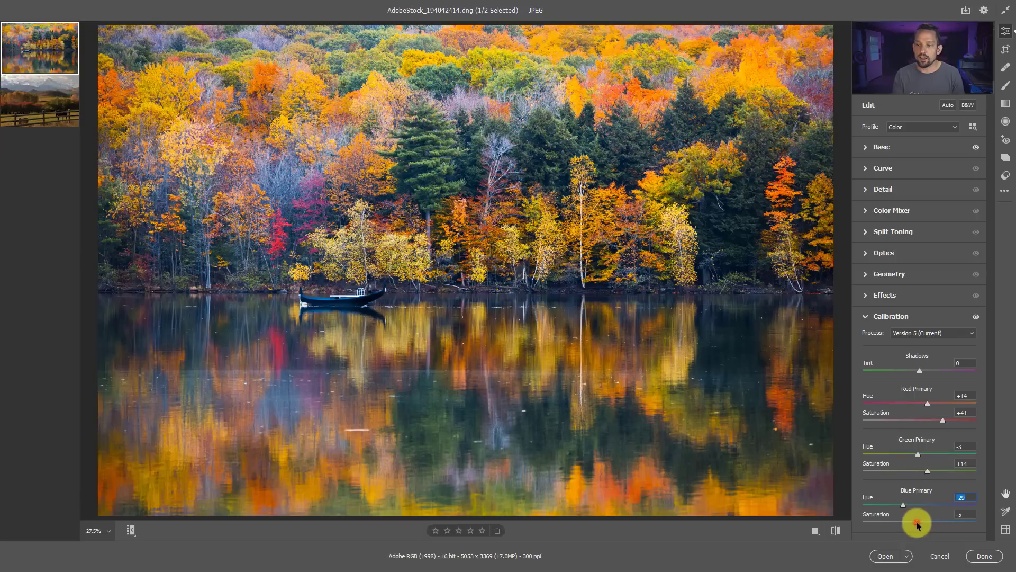
pyautogui.moveTo(917, 522); pyautogui.dragTo(920, 523)
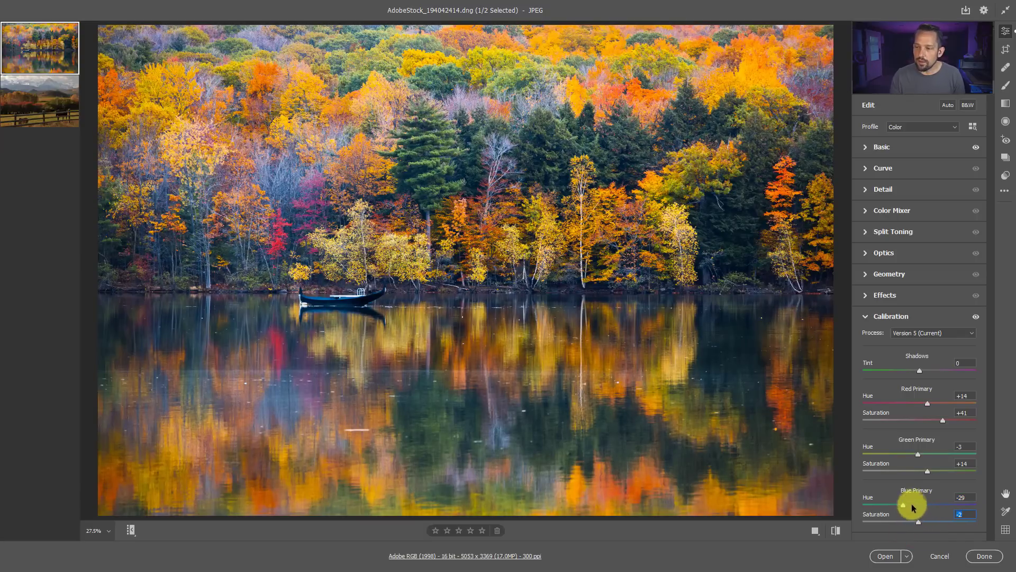
pyautogui.press('\\')
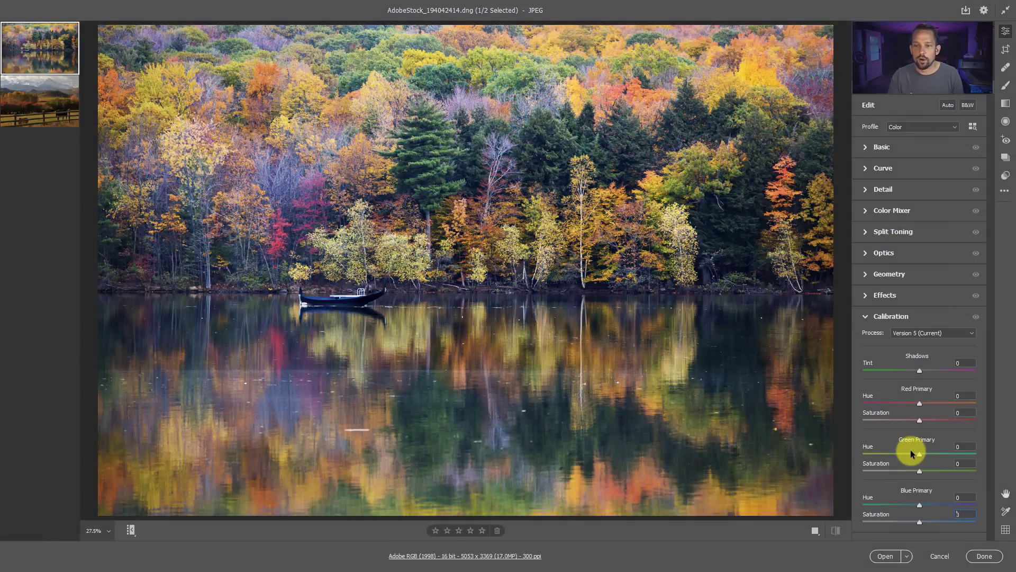
pyautogui.press('\\')
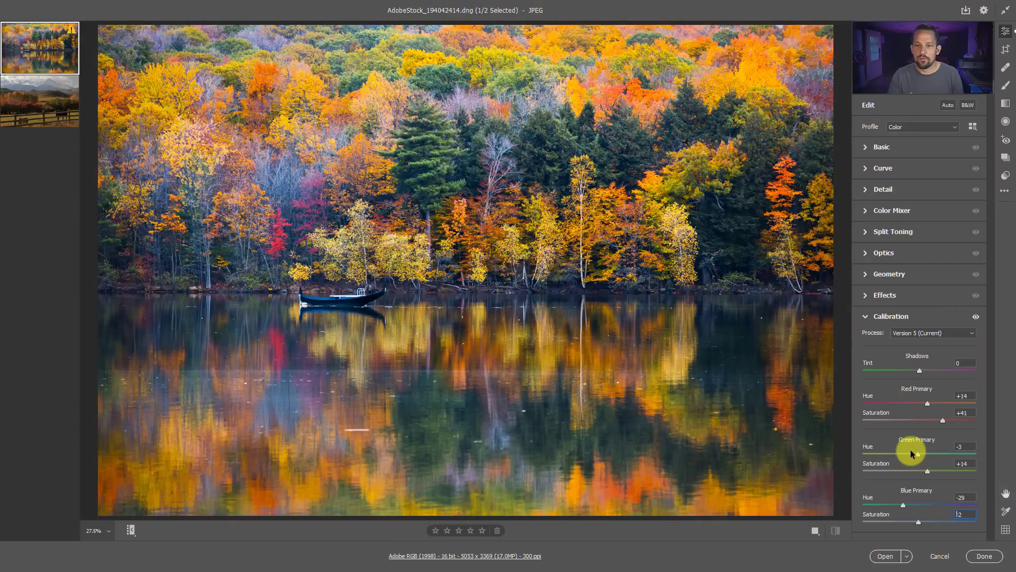
pyautogui.click(866, 317)
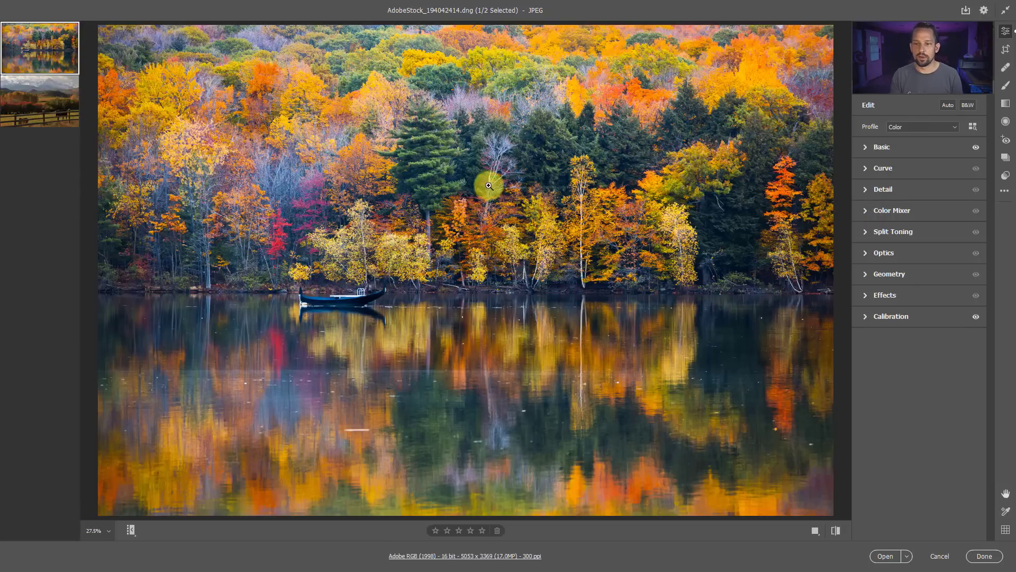
# Switch to the mountain photo with the horses and apply automatic tonal adjustments.
pyautogui.click(70, 116)
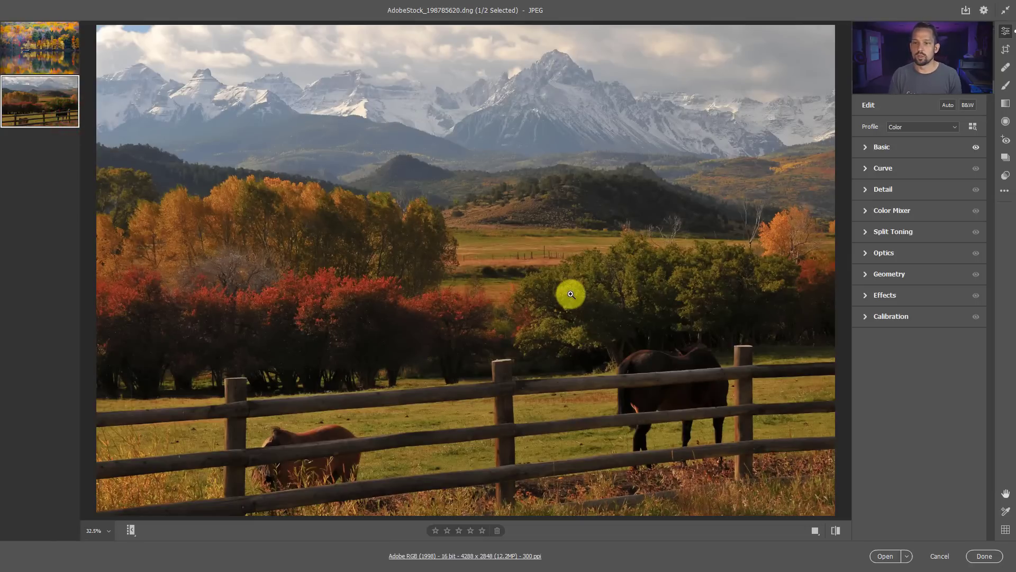
pyautogui.click(947, 106)
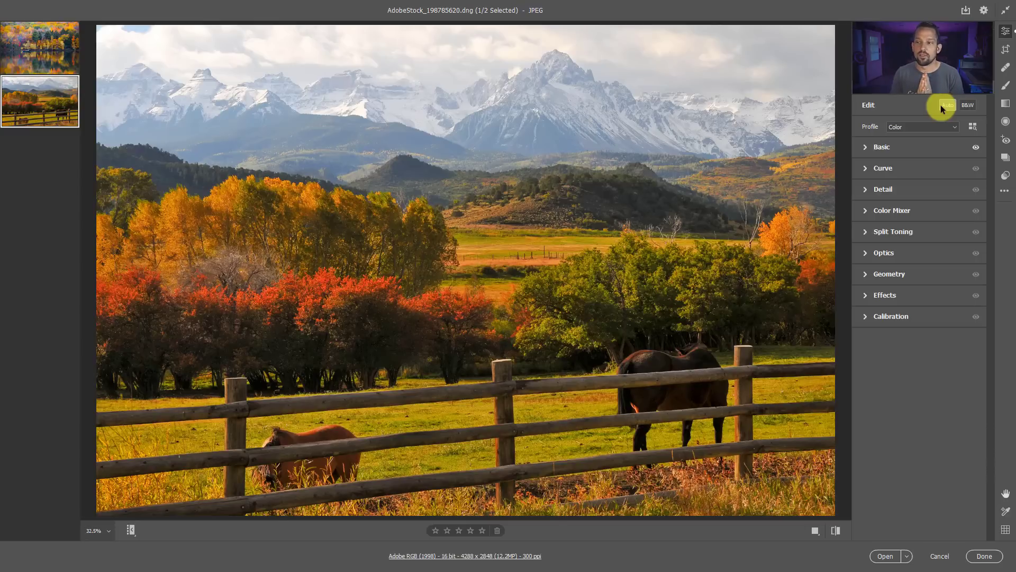
# Try a warmer white balance with Temperature +11 on the mountain photo, and reset Temperature and Tint to 0.
pyautogui.click(866, 147)
pyautogui.moveTo(920, 188)
pyautogui.mouseDown()
pyautogui.moveTo(903, 191)
pyautogui.moveTo(927, 189)
pyautogui.mouseUp()
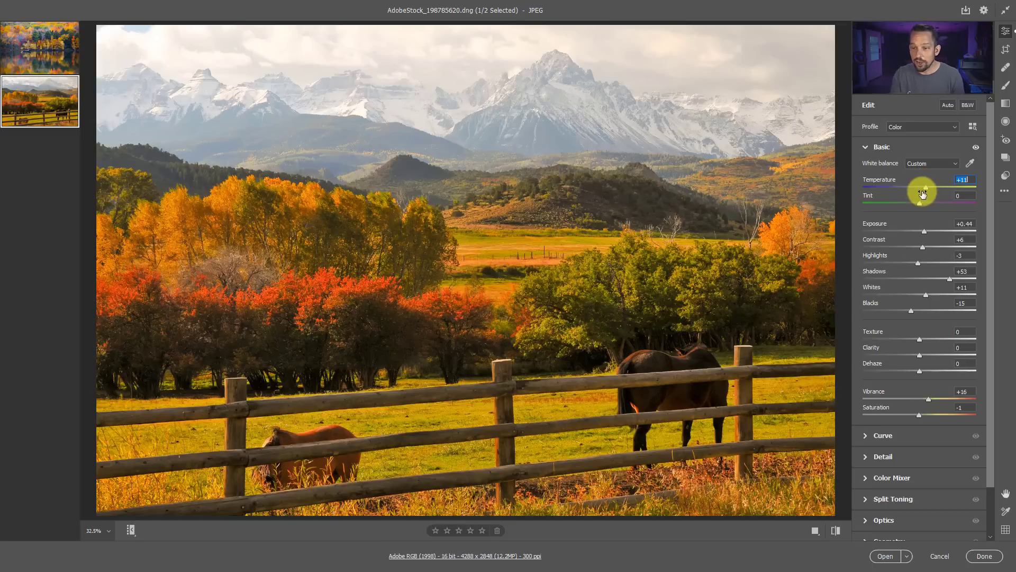
pyautogui.moveTo(919, 205)
pyautogui.mouseDown()
pyautogui.moveTo(904, 205)
pyautogui.moveTo(919, 203)
pyautogui.mouseUp()
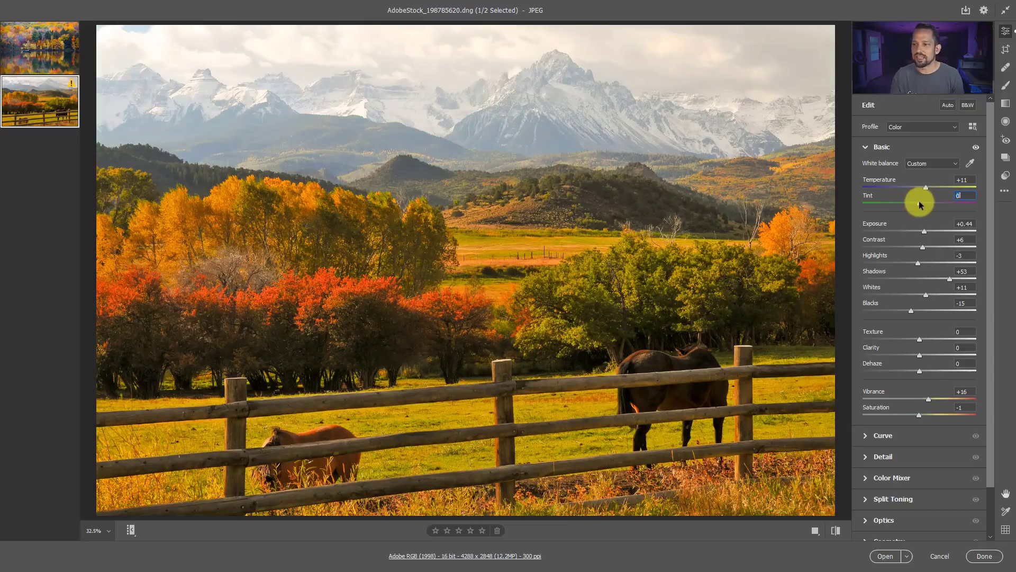
pyautogui.click(968, 178)
pyautogui.write('0')
pyautogui.click(964, 195)
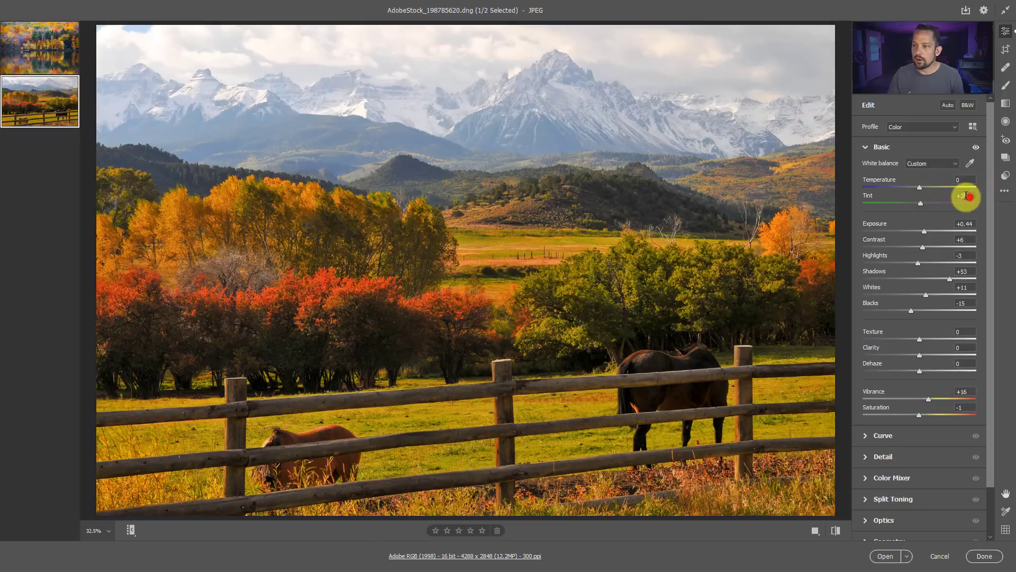
pyautogui.write('0')
pyautogui.click(868, 150)
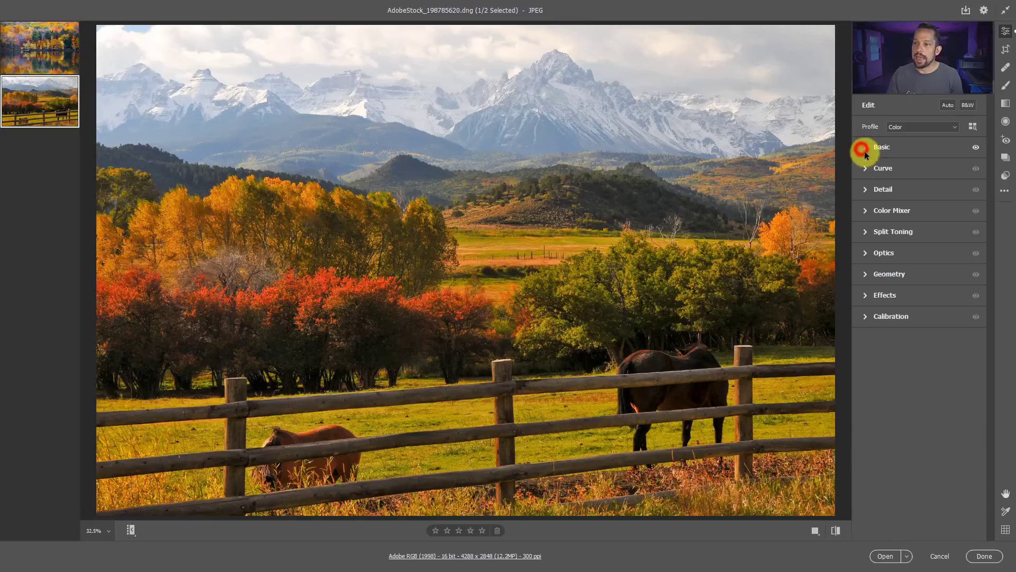
# In the mountain photo's Calibration, set the Red Primary to hue +27 and saturation +60, and the Green Primary to hue +4 and saturation +14.
pyautogui.click(864, 317)
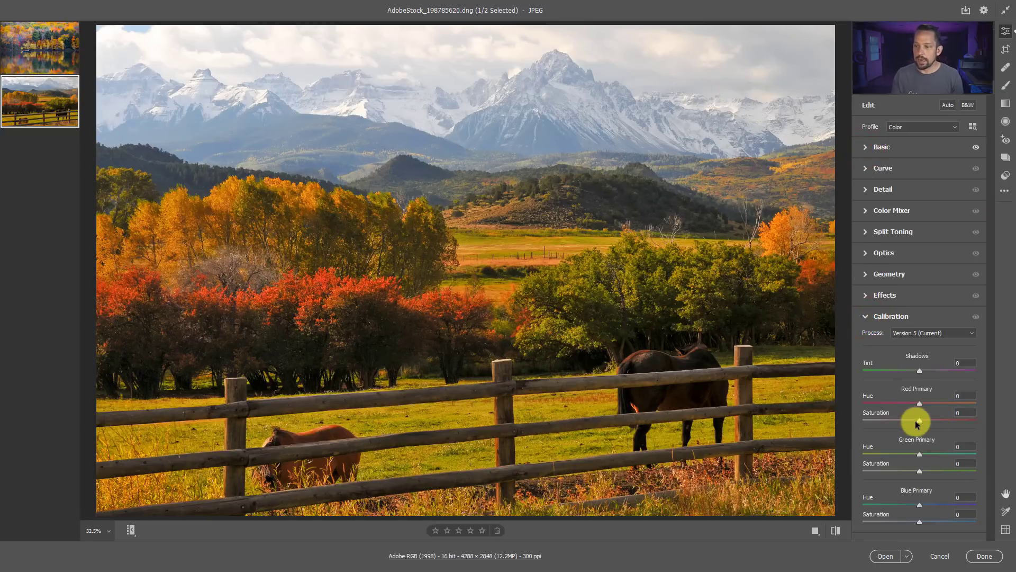
pyautogui.moveTo(921, 422); pyautogui.dragTo(954, 408)
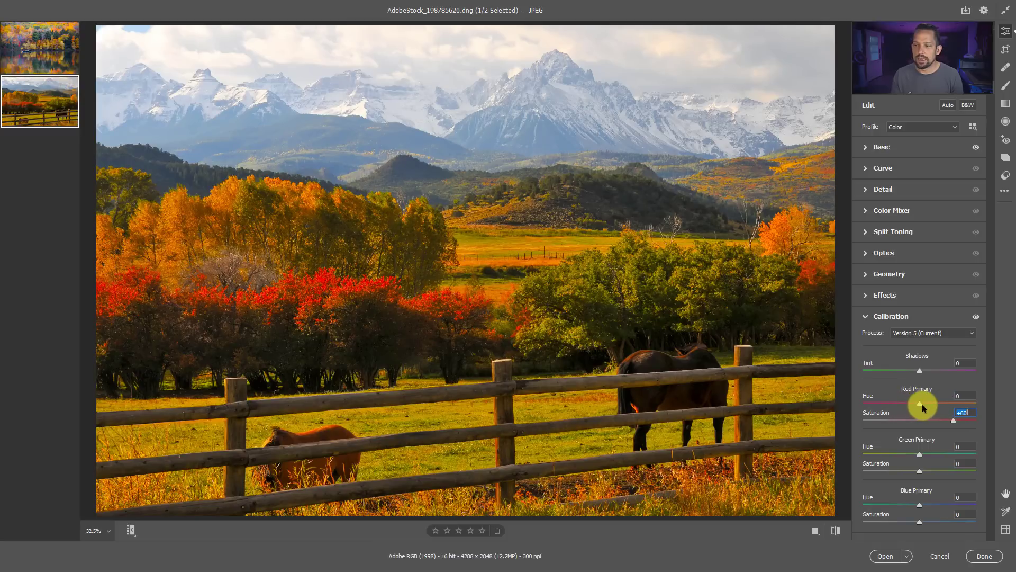
pyautogui.moveTo(914, 402); pyautogui.dragTo(934, 401)
pyautogui.moveTo(920, 470)
pyautogui.mouseDown()
pyautogui.moveTo(959, 463)
pyautogui.moveTo(896, 460)
pyautogui.moveTo(953, 454)
pyautogui.moveTo(919, 439)
pyautogui.moveTo(936, 456)
pyautogui.moveTo(914, 454)
pyautogui.moveTo(947, 452)
pyautogui.moveTo(900, 456)
pyautogui.moveTo(921, 448)
pyautogui.moveTo(924, 468)
pyautogui.mouseUp()
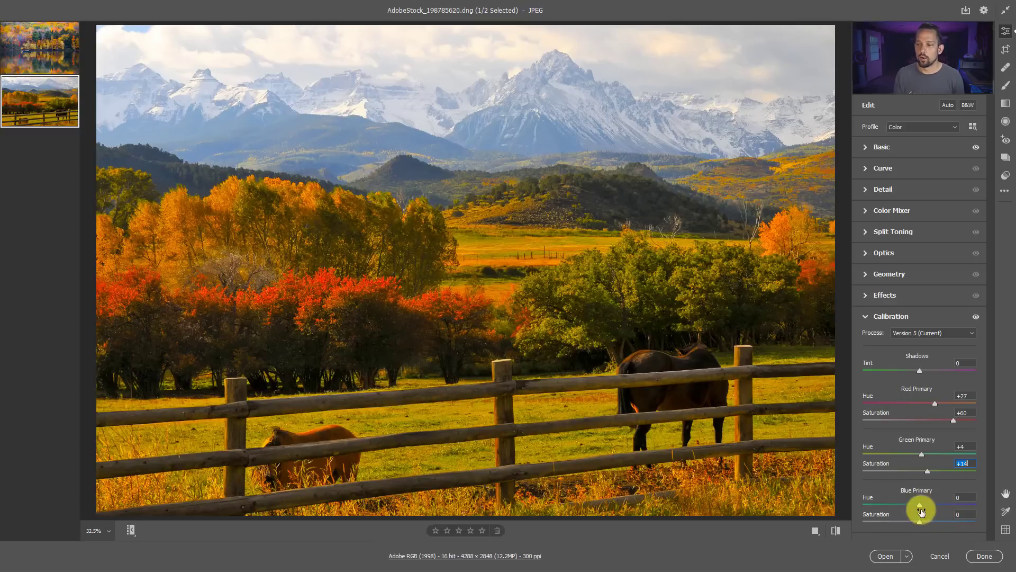
# Set the mountain photo's Blue Primary to hue +7 and saturation +24, and compare the result with the original.
pyautogui.moveTo(920, 521)
pyautogui.mouseDown()
pyautogui.moveTo(959, 524)
pyautogui.moveTo(927, 525)
pyautogui.moveTo(938, 524)
pyautogui.mouseUp()
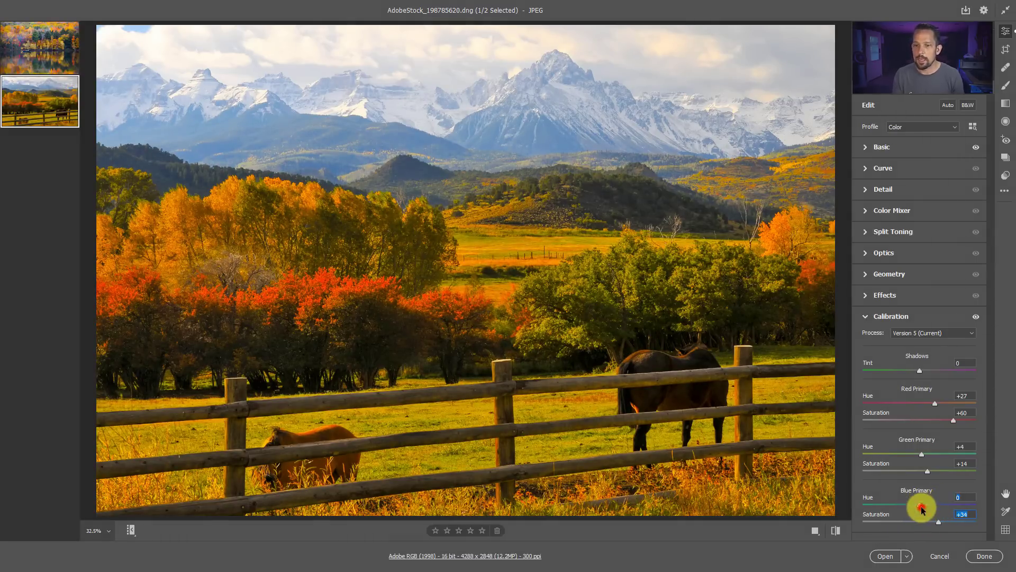
pyautogui.moveTo(921, 504); pyautogui.dragTo(947, 511)
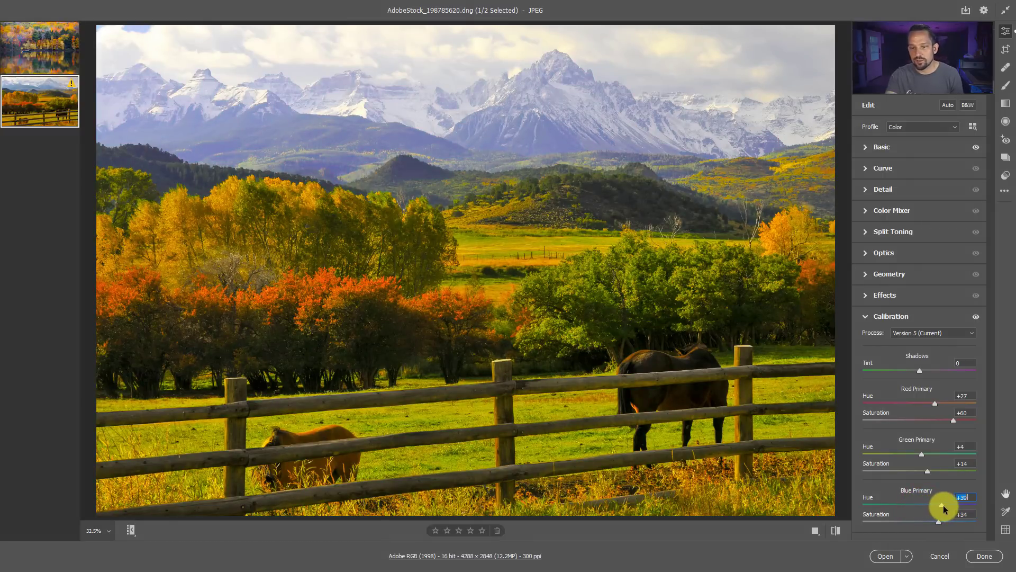
pyautogui.moveTo(945, 508); pyautogui.dragTo(935, 510)
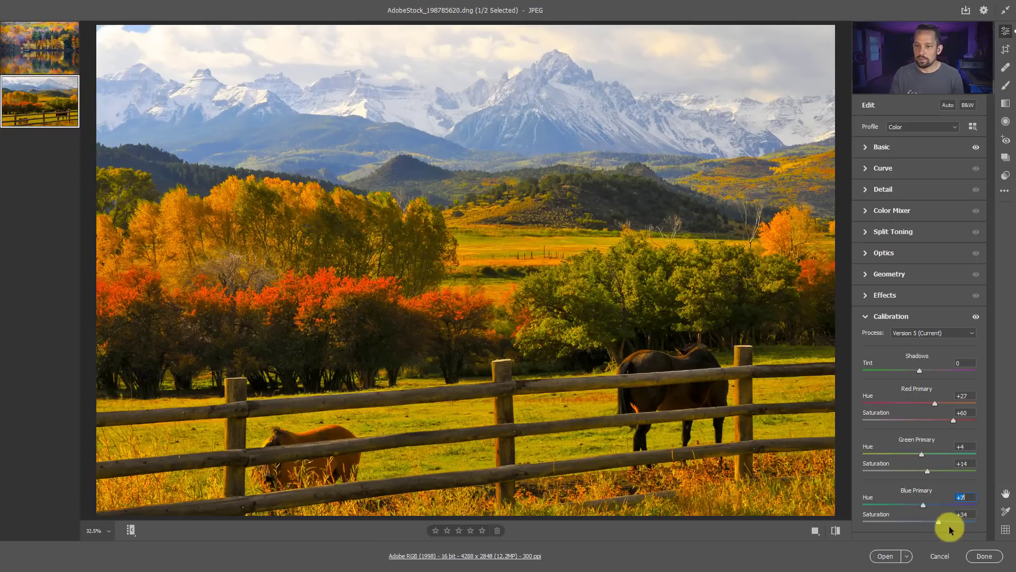
pyautogui.moveTo(938, 522); pyautogui.dragTo(934, 523)
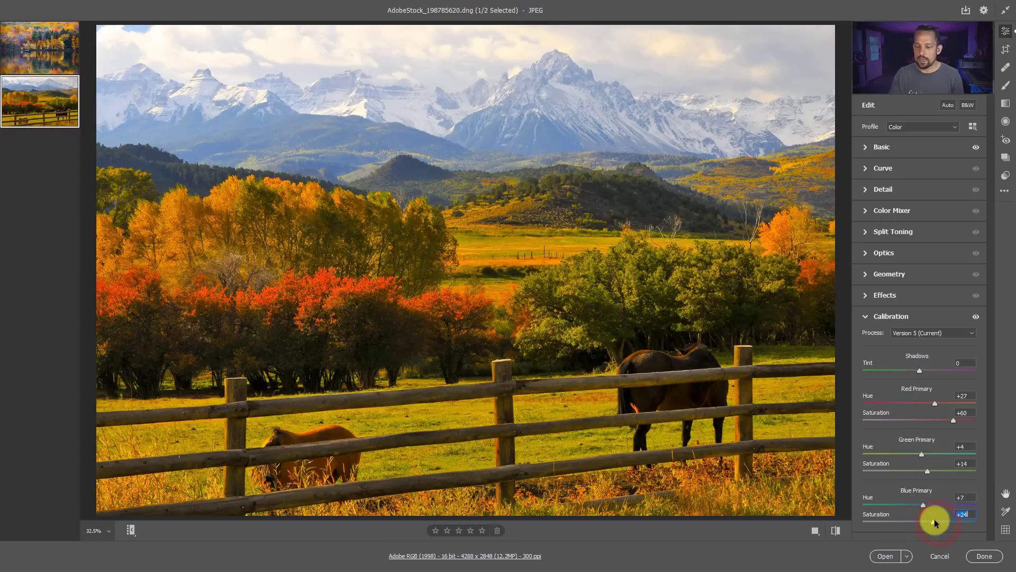
pyautogui.press('p')
pyautogui.press('p')
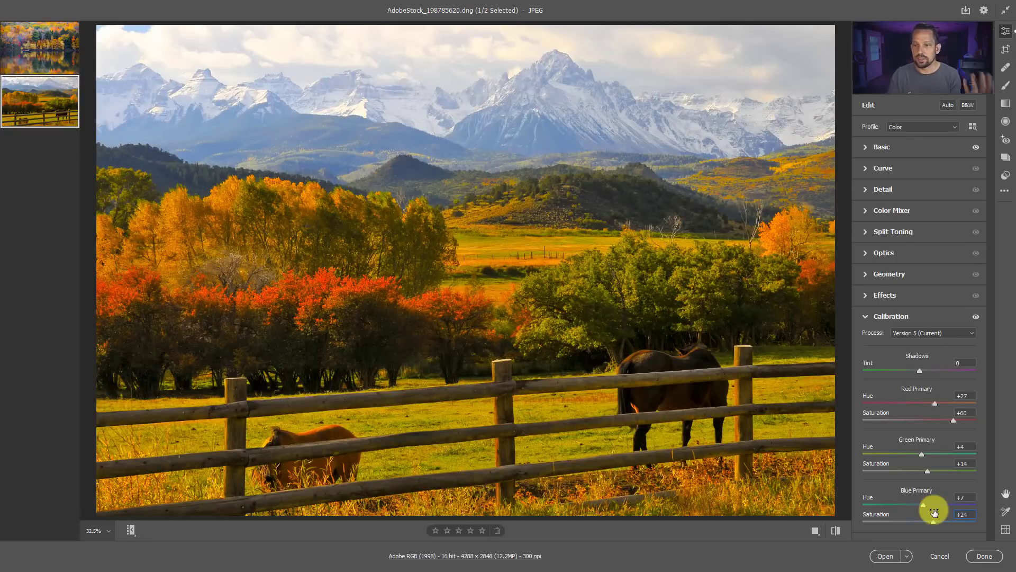